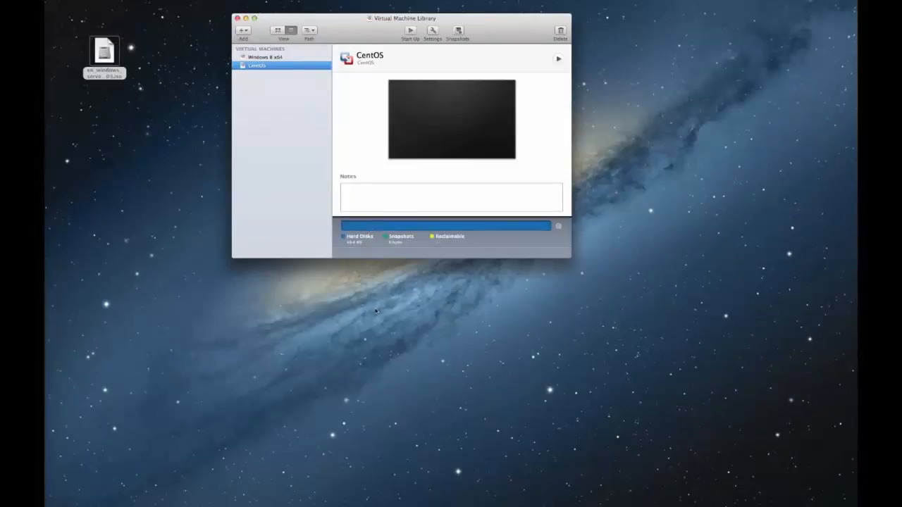
# Start creating a new virtual machine in the library and continue without an installation disc.
pyautogui.click(256, 57)
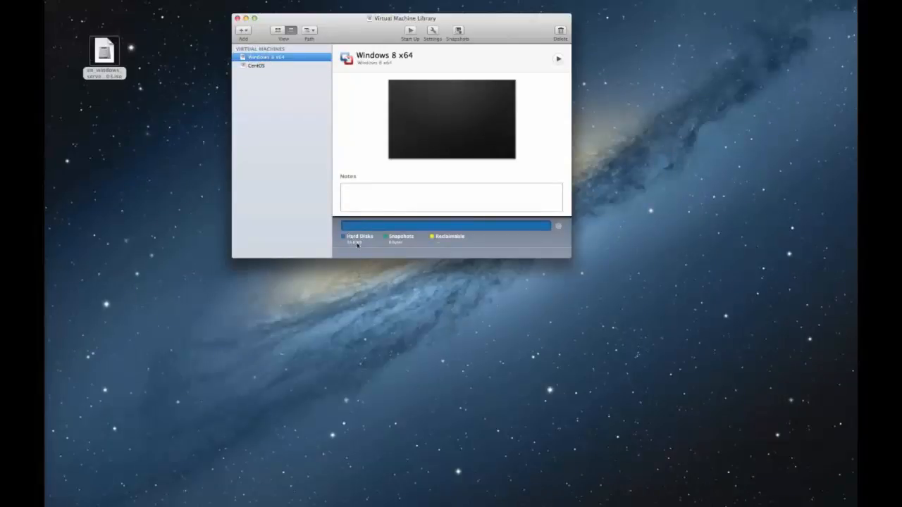
pyautogui.click(243, 31)
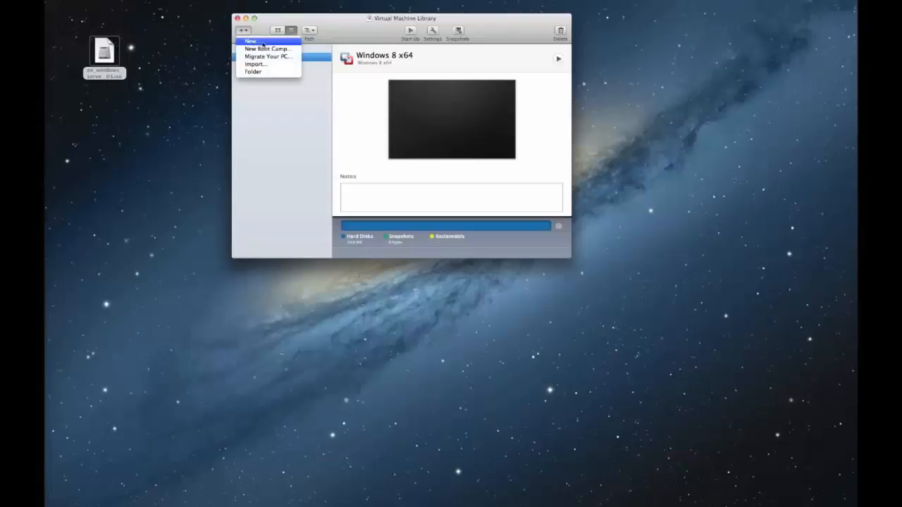
pyautogui.click(258, 42)
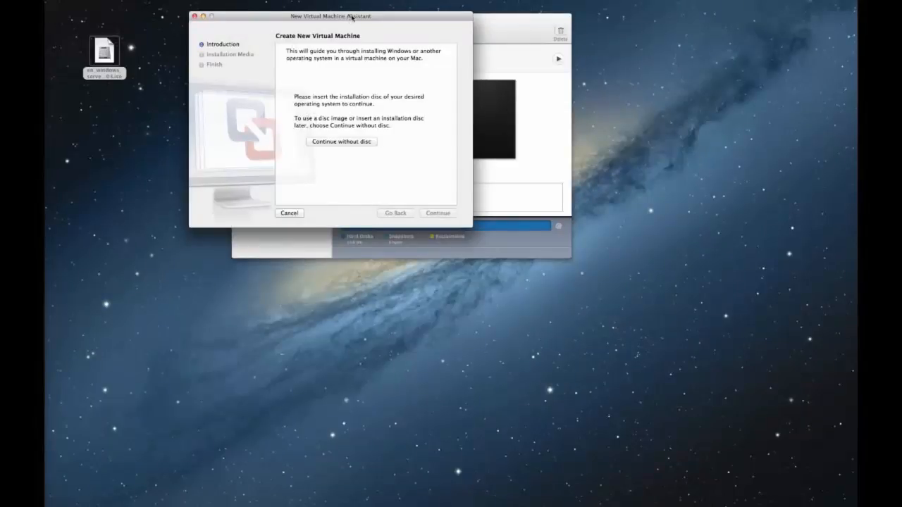
pyautogui.moveTo(352, 16); pyautogui.dragTo(432, 10)
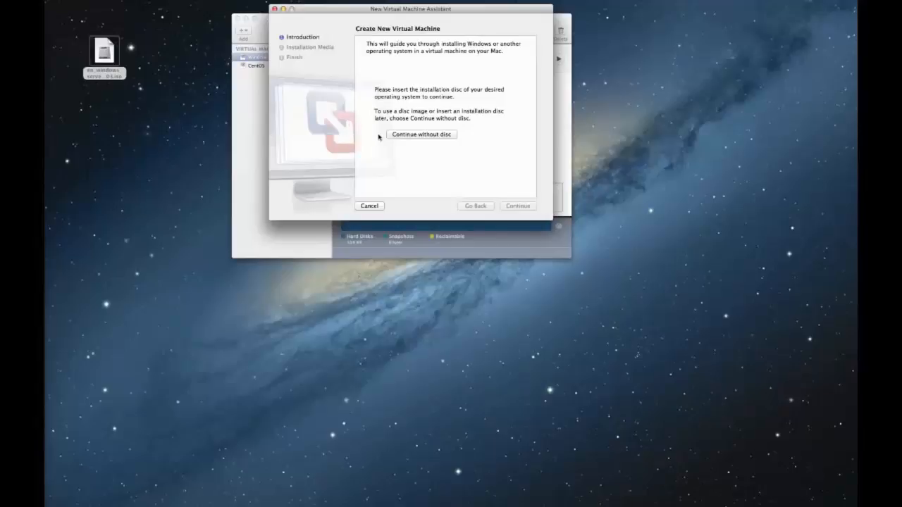
pyautogui.click(406, 134)
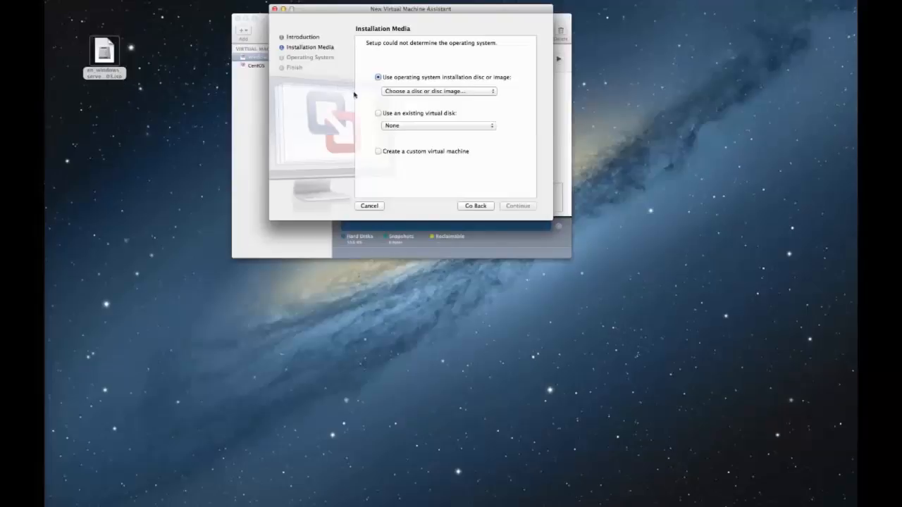
# Use the en_windows_server_2008_r2 ISO from the Desktop folder as the installation image and continue to the operating system choice.
pyautogui.click(399, 115)
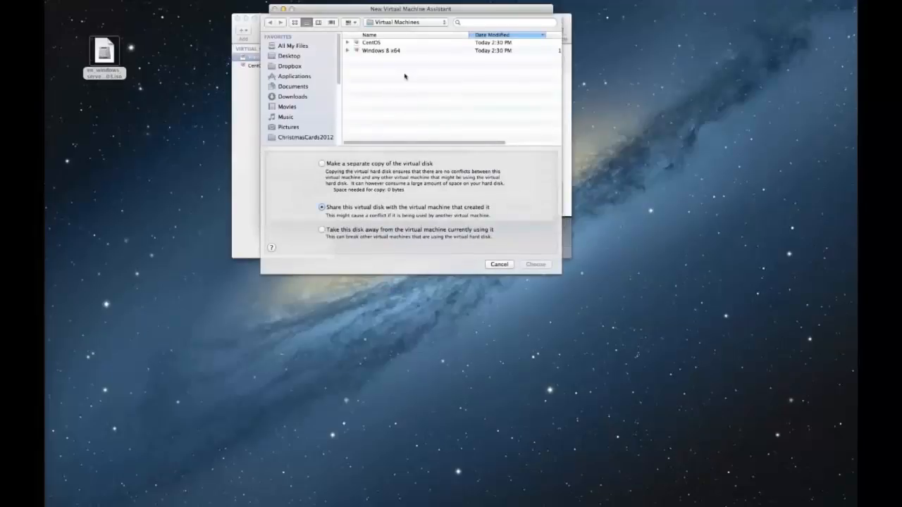
pyautogui.click(496, 264)
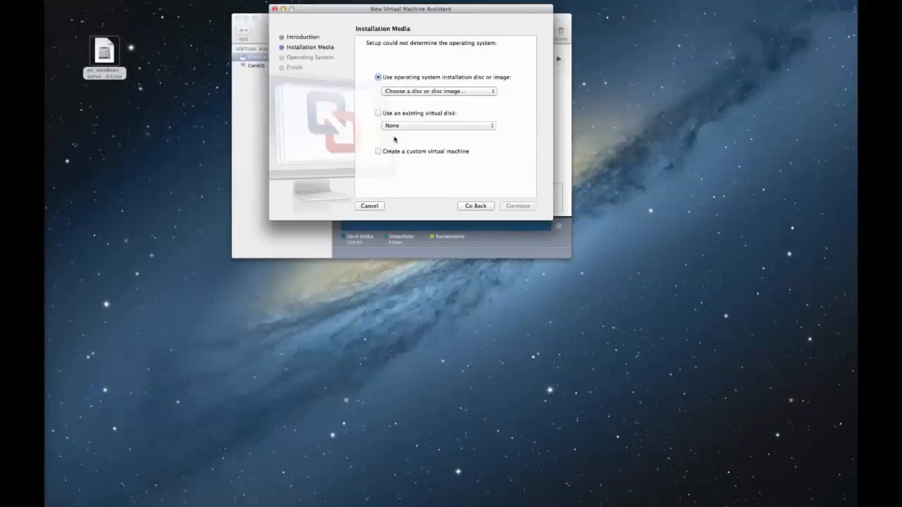
pyautogui.click(434, 91)
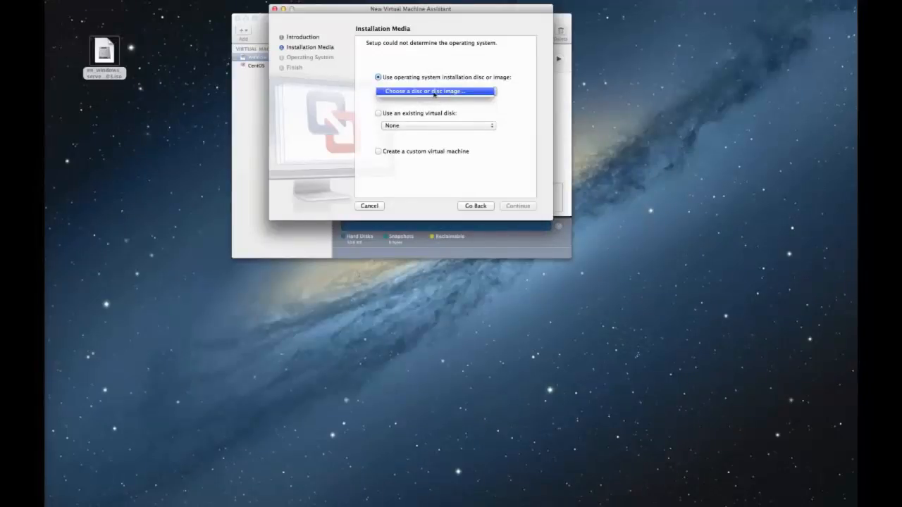
pyautogui.click(435, 92)
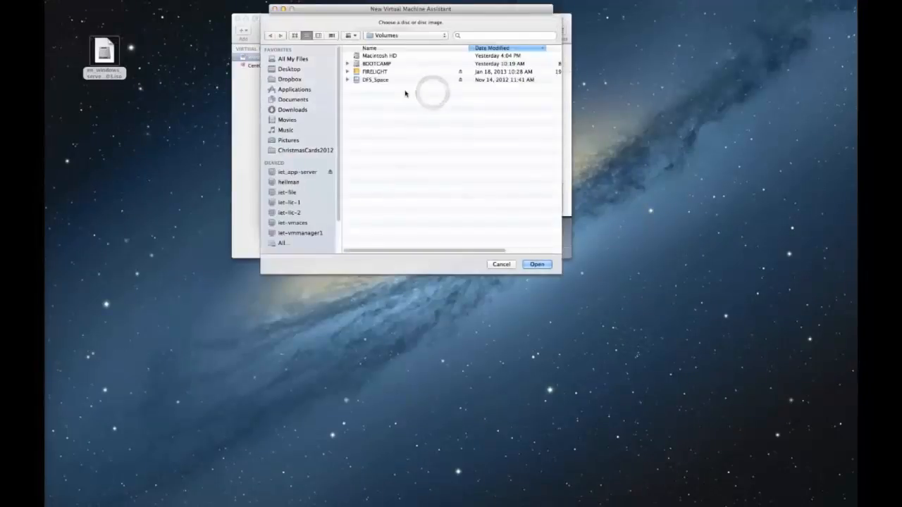
pyautogui.click(292, 69)
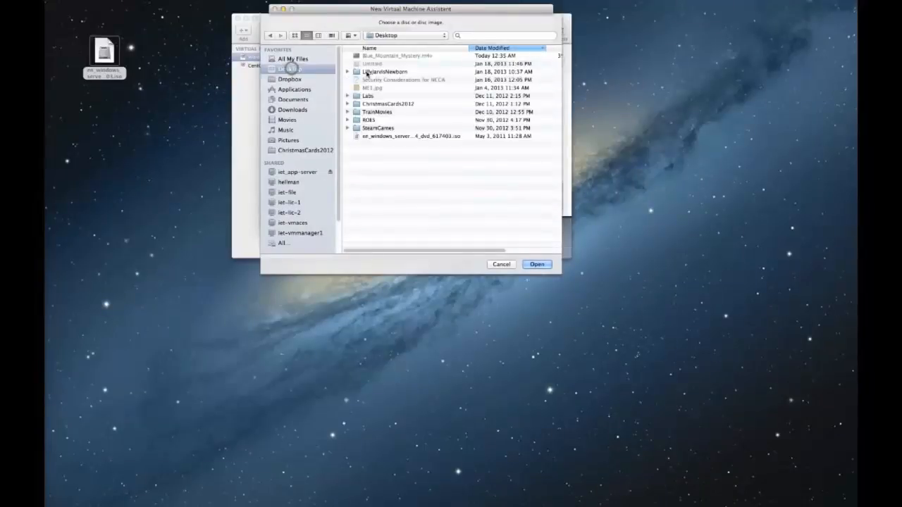
pyautogui.click(398, 136)
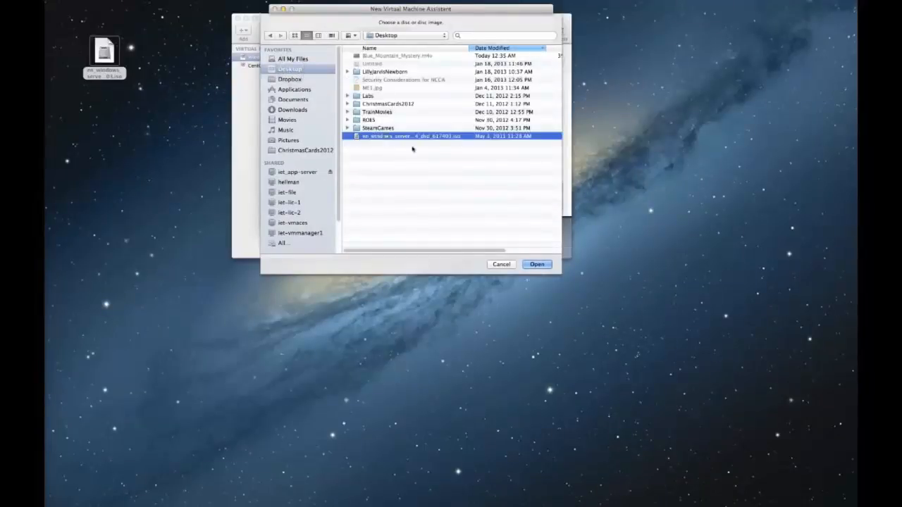
pyautogui.click(537, 265)
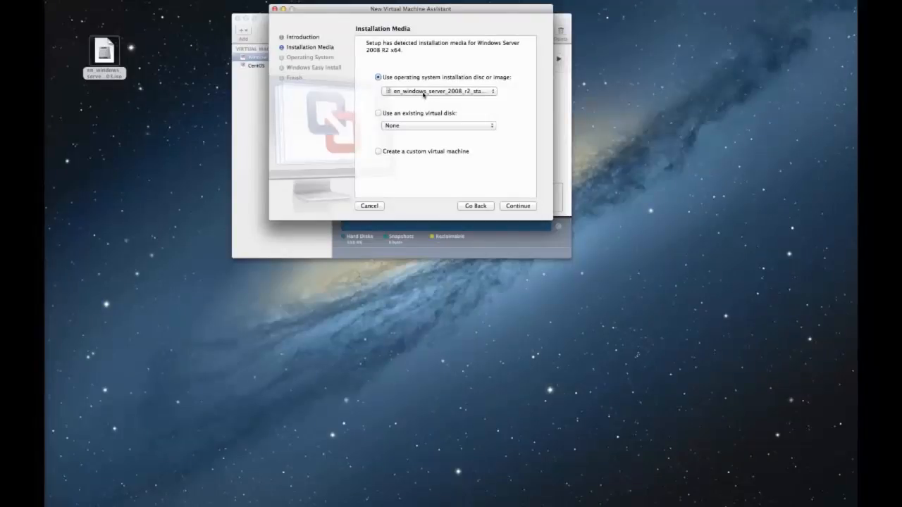
pyautogui.click(479, 95)
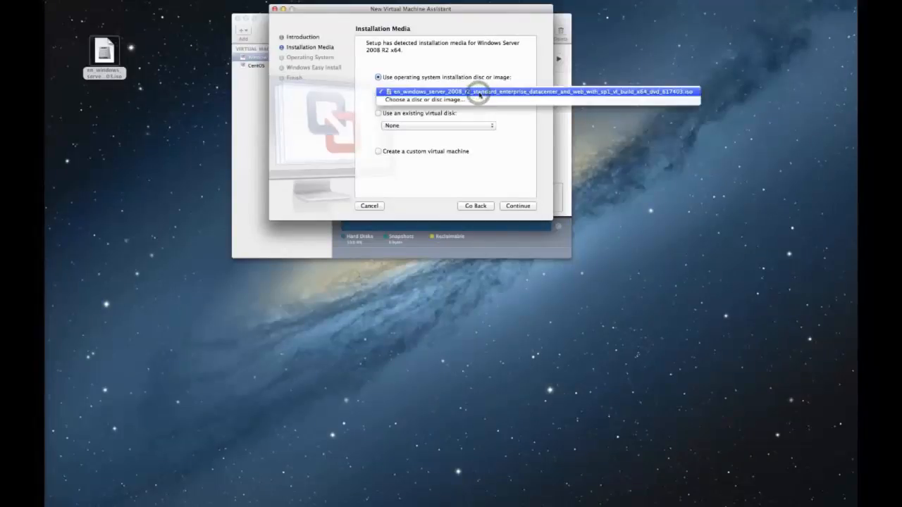
pyautogui.click(480, 92)
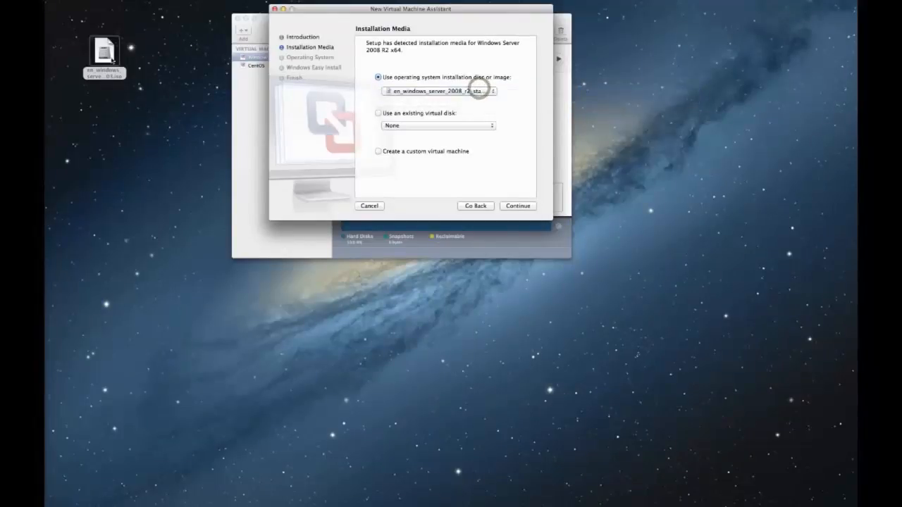
pyautogui.click(518, 207)
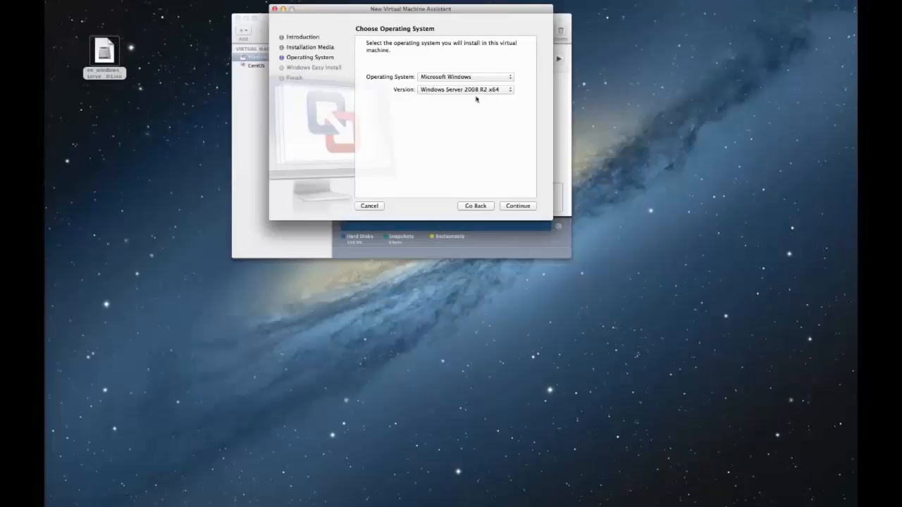
# Keep Microsoft Windows as the operating system and Windows Server 2008 R2 x64 as the version, and continue.
pyautogui.click(462, 76)
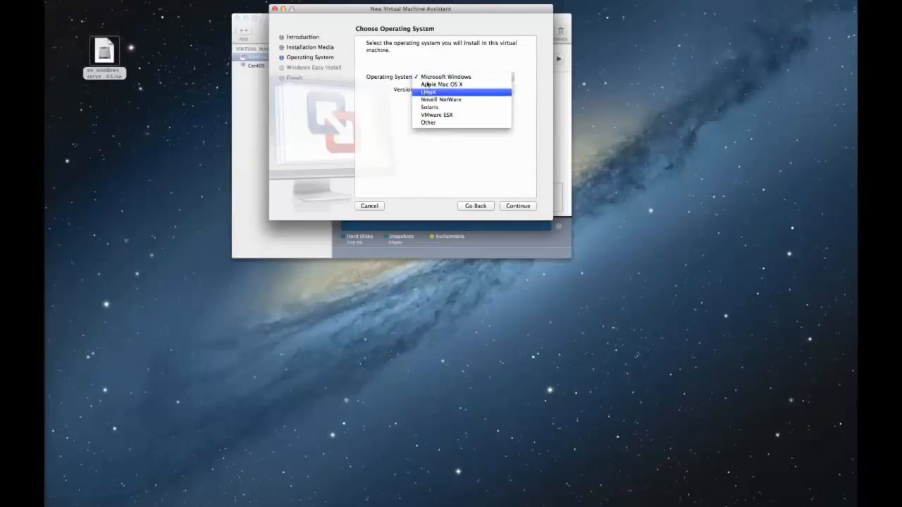
pyautogui.click(422, 60)
pyautogui.click(430, 76)
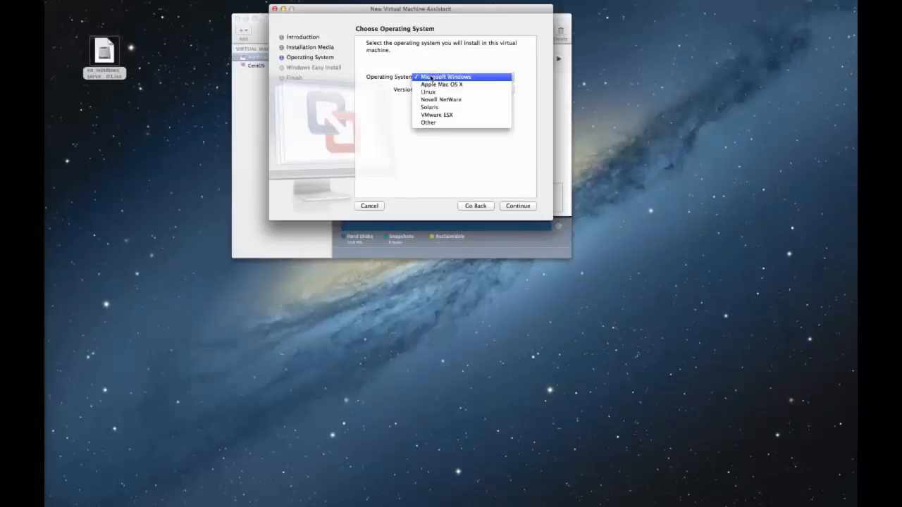
pyautogui.click(436, 59)
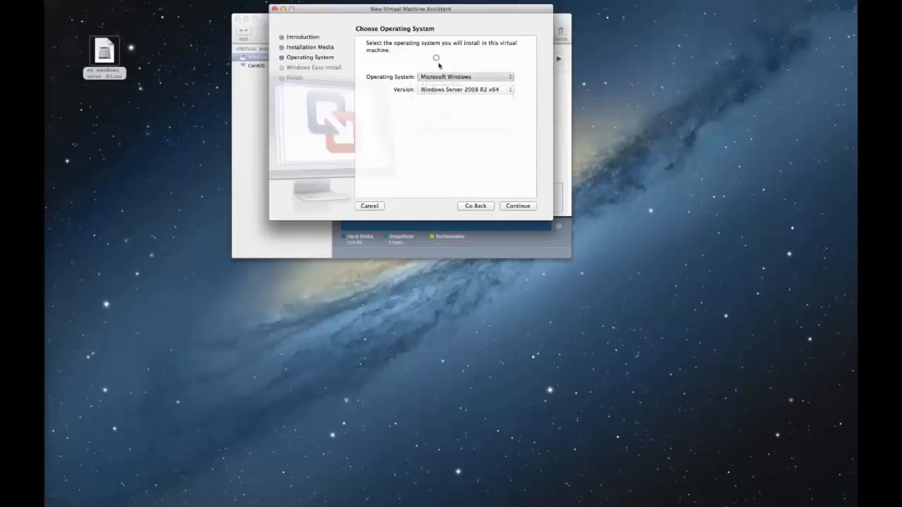
pyautogui.click(468, 89)
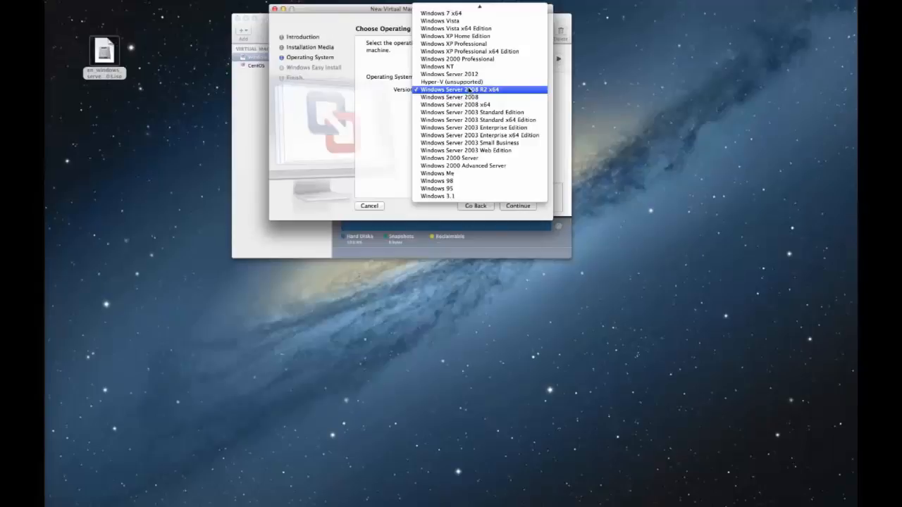
pyautogui.click(468, 90)
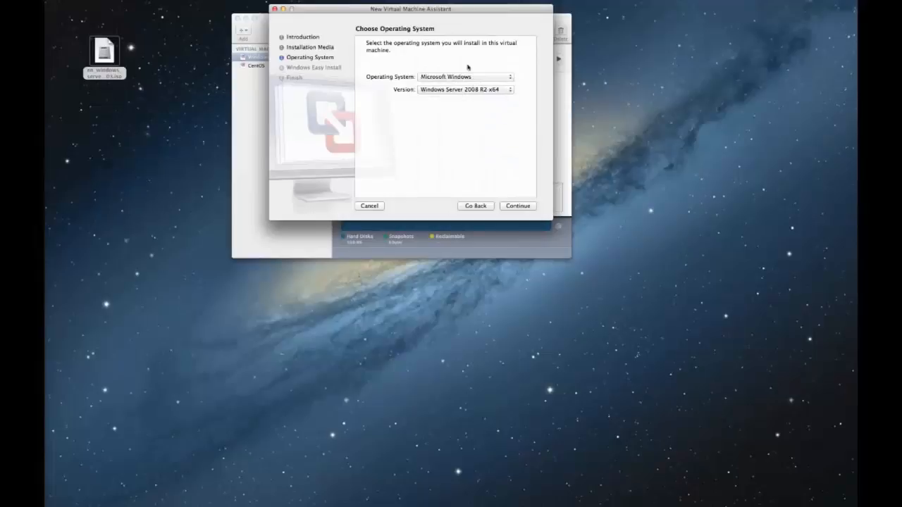
pyautogui.click(521, 208)
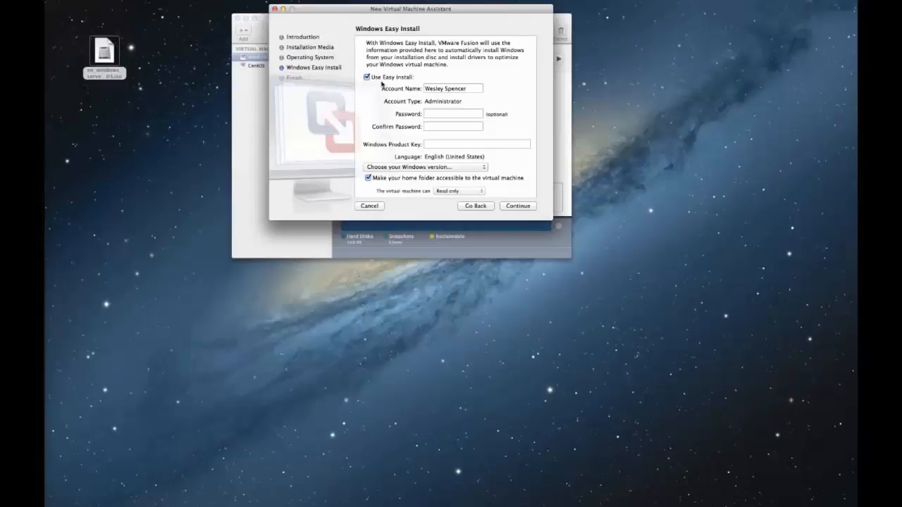
# Turn off Windows Easy Install and continue to the virtual machine summary.
pyautogui.click(374, 79)
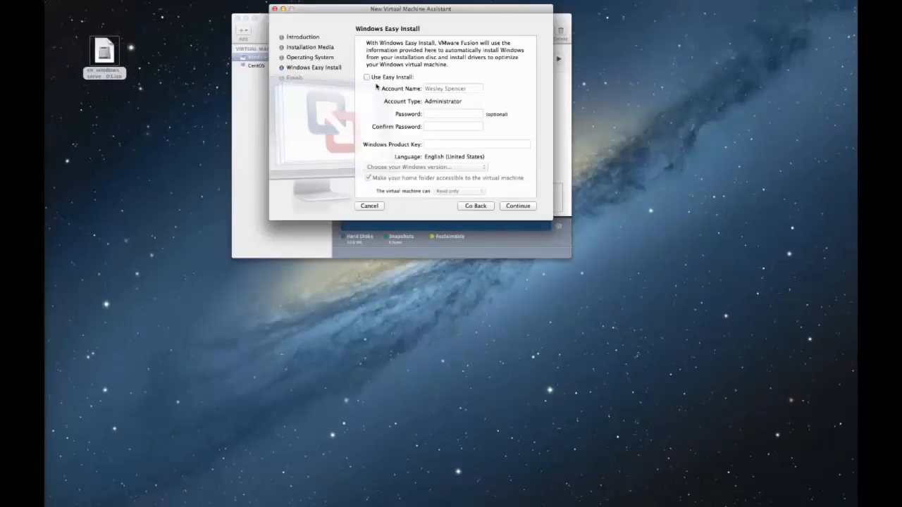
pyautogui.click(428, 145)
pyautogui.click(518, 206)
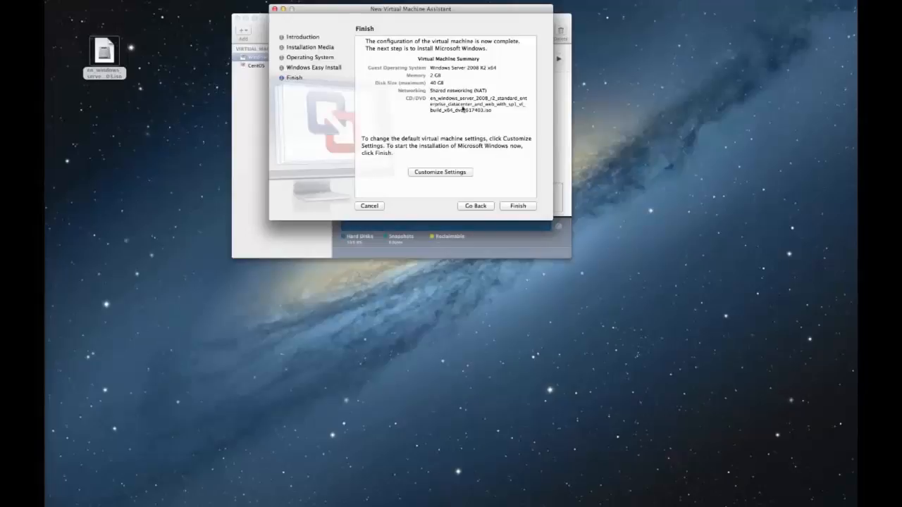
pyautogui.click(454, 171)
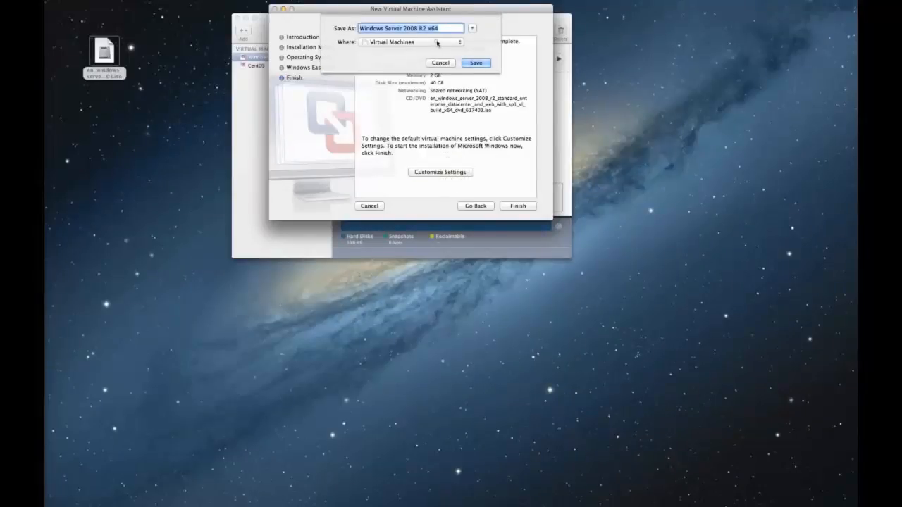
pyautogui.click(437, 43)
pyautogui.click(436, 42)
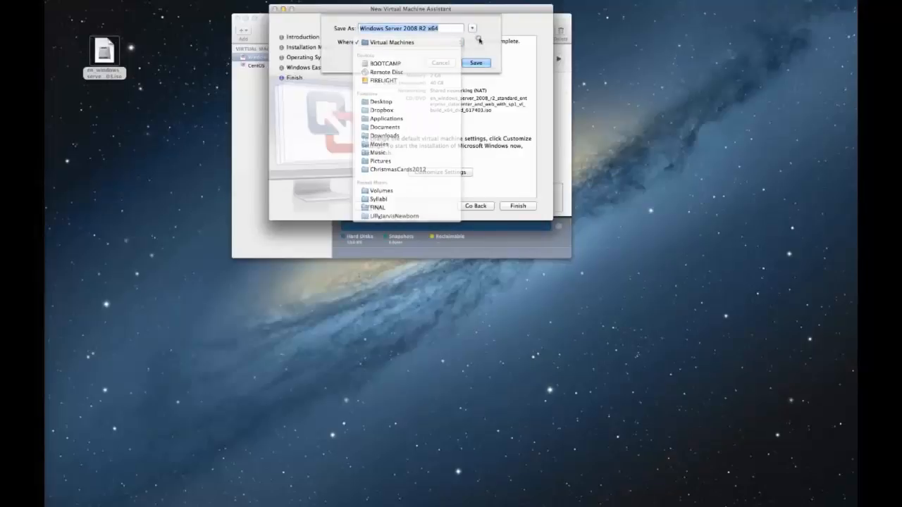
pyautogui.click(474, 30)
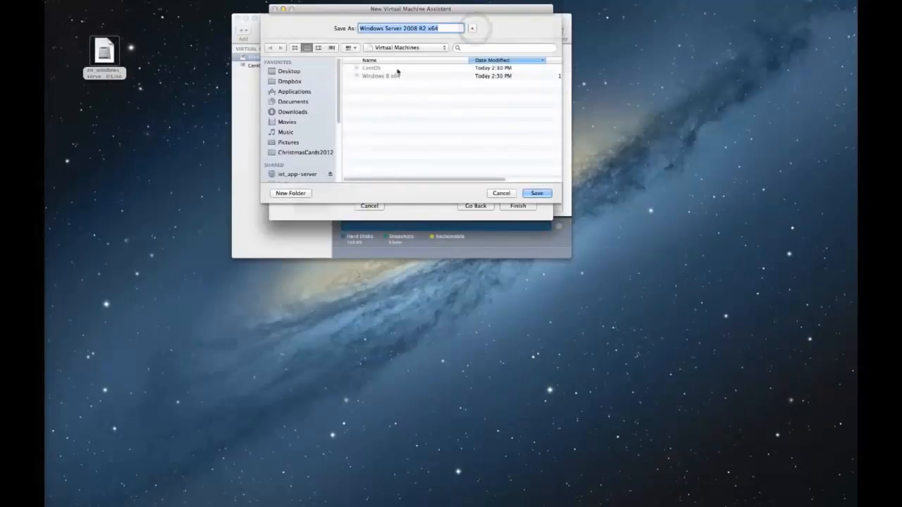
pyautogui.click(391, 48)
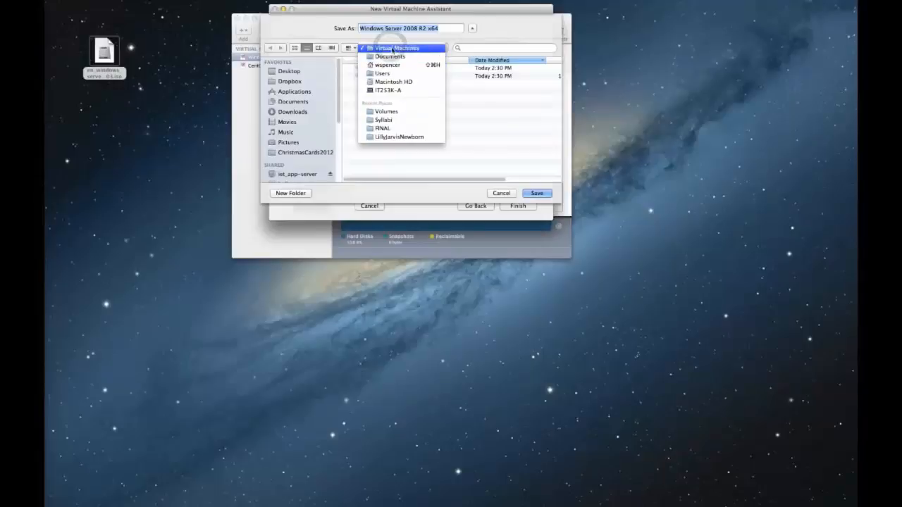
pyautogui.click(508, 100)
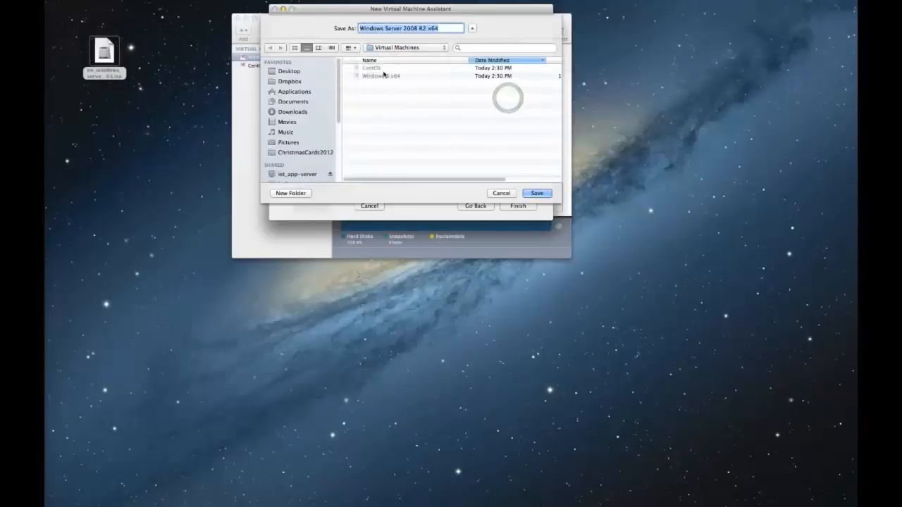
pyautogui.click(497, 193)
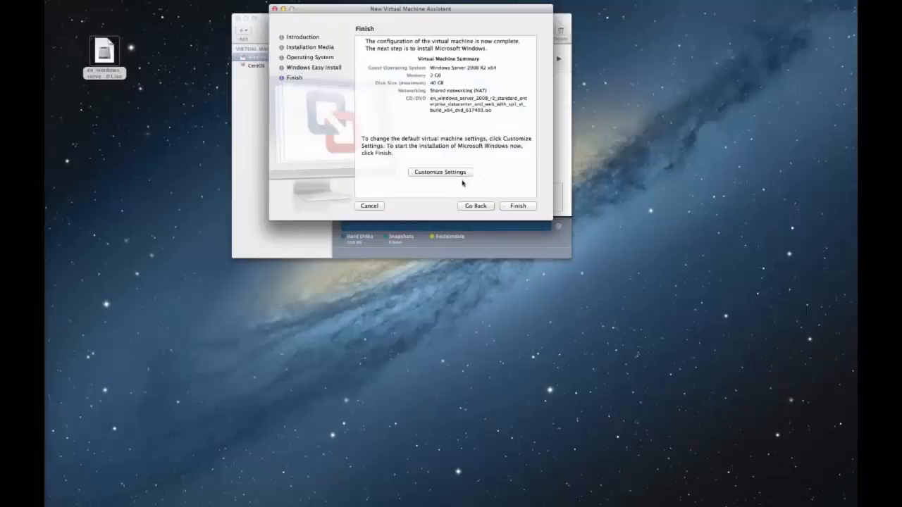
# Finish the assistant, saving the machine as Windows Server 2008 R2 x64 in the Virtual Machines folder, and reposition its window.
pyautogui.click(512, 207)
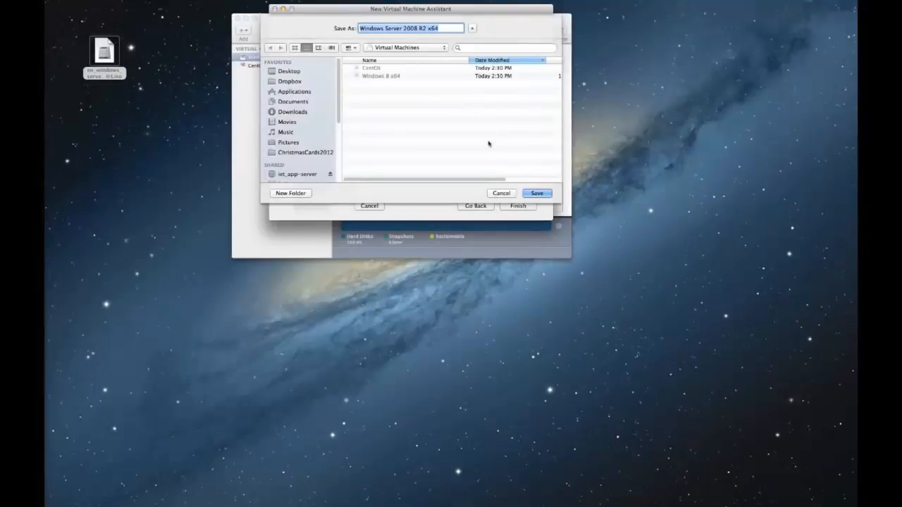
pyautogui.click(537, 193)
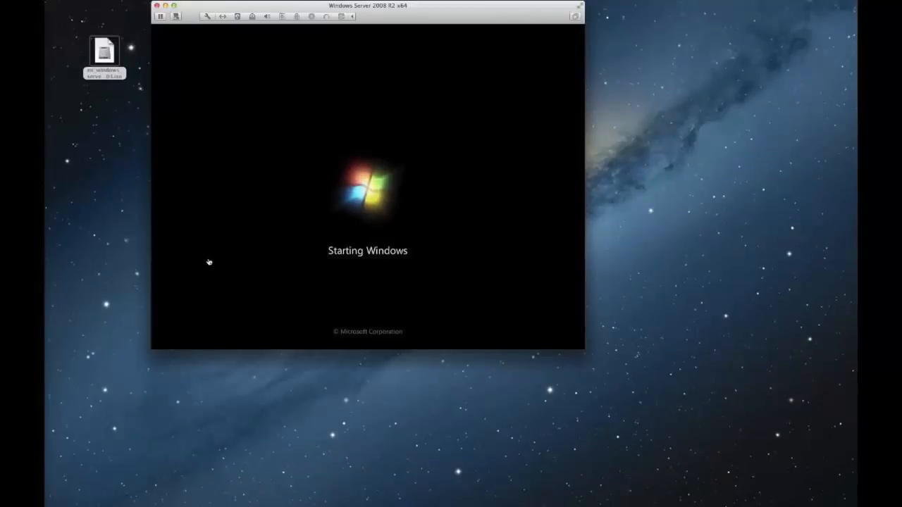
pyautogui.moveTo(342, 4); pyautogui.dragTo(326, 44)
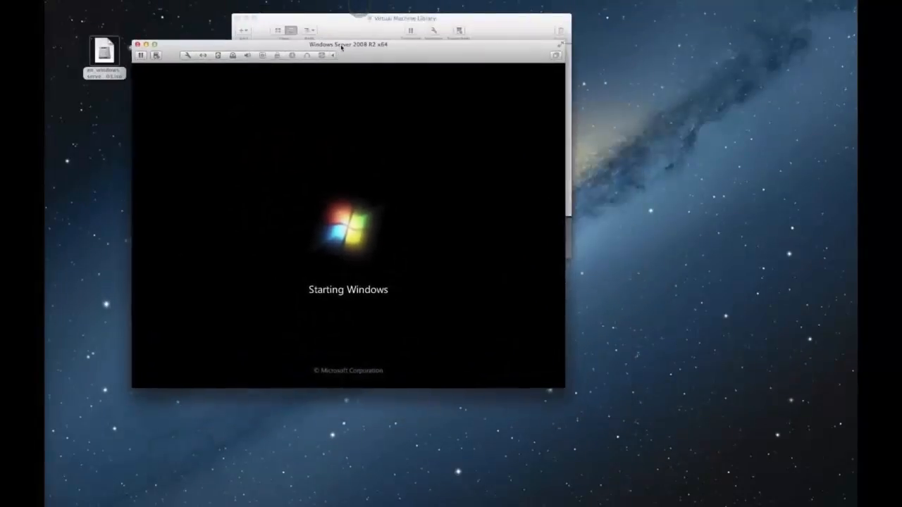
pyautogui.moveTo(384, 48); pyautogui.dragTo(407, 49)
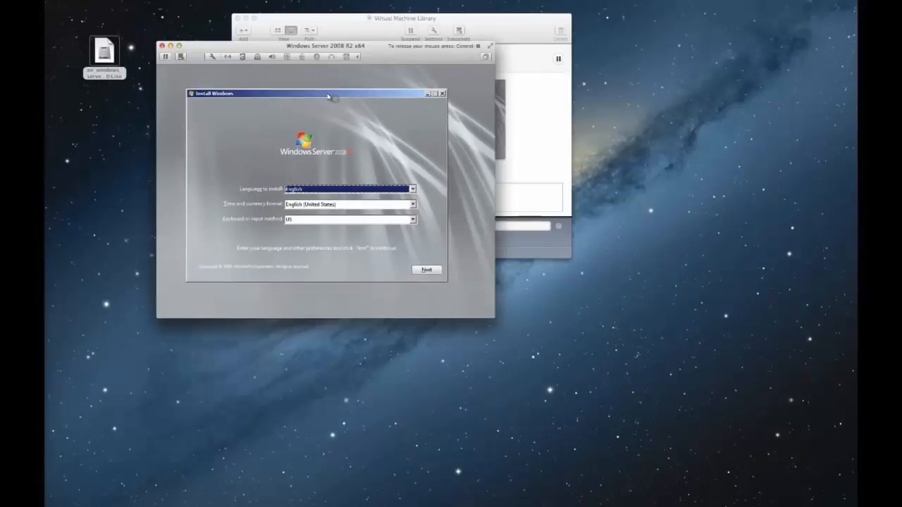
pyautogui.moveTo(376, 46); pyautogui.dragTo(425, 66)
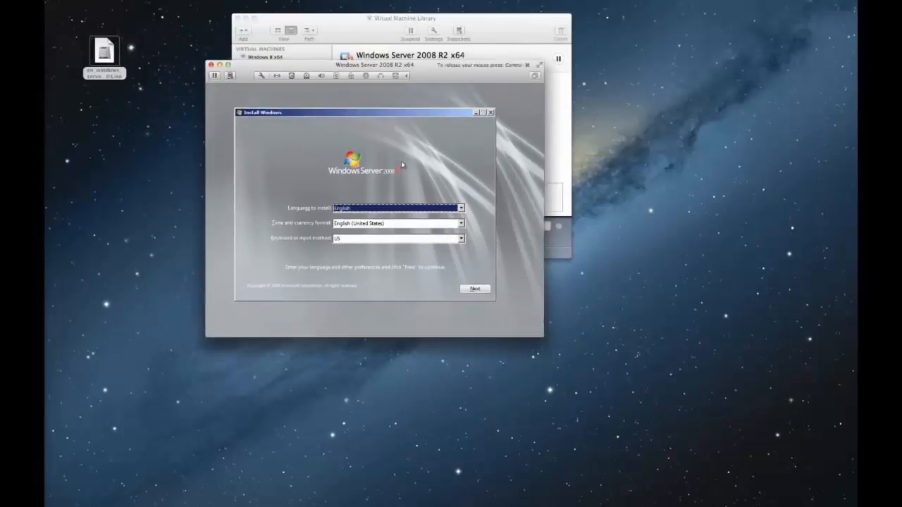
# Try capturing and releasing the mouse in the guest, and switch the virtual machine to full screen.
pyautogui.click(365, 84)
pyautogui.press('ctrl+super')
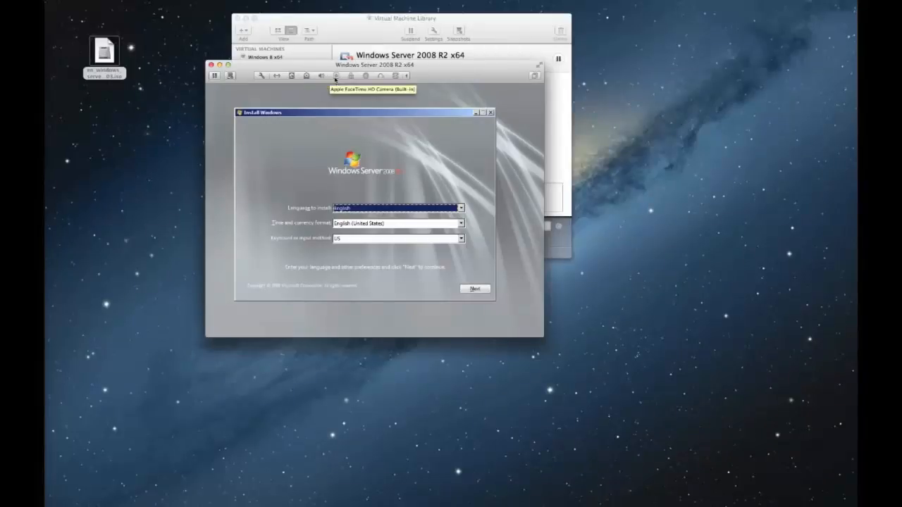
pyautogui.click(315, 144)
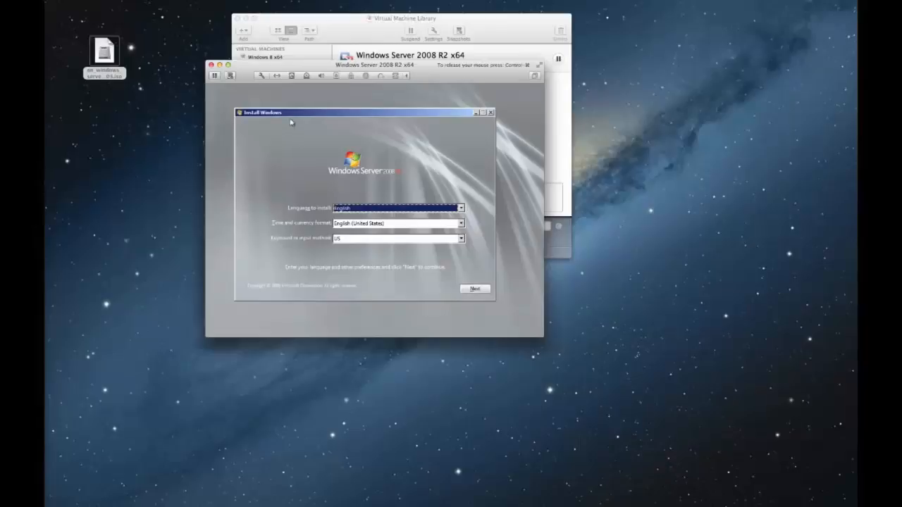
pyautogui.press('ctrl+super')
pyautogui.press('ctrl+super+f')
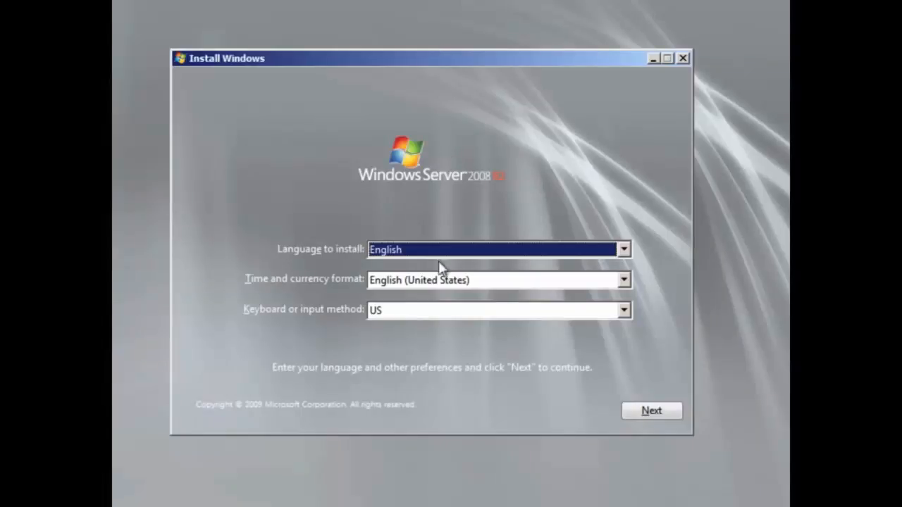
# Accept English, English (United States) format and the US keyboard, and start the Windows Server 2008 R2 installation.
pyautogui.click(642, 410)
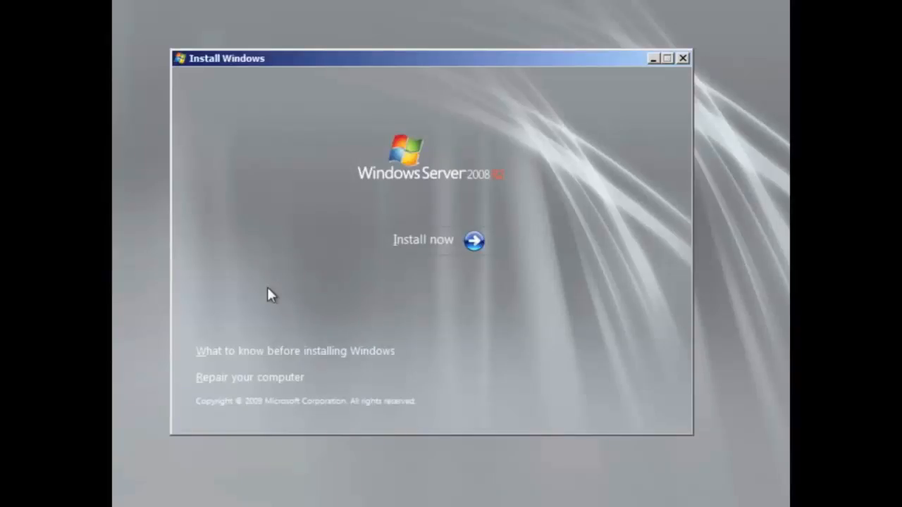
pyautogui.click(426, 241)
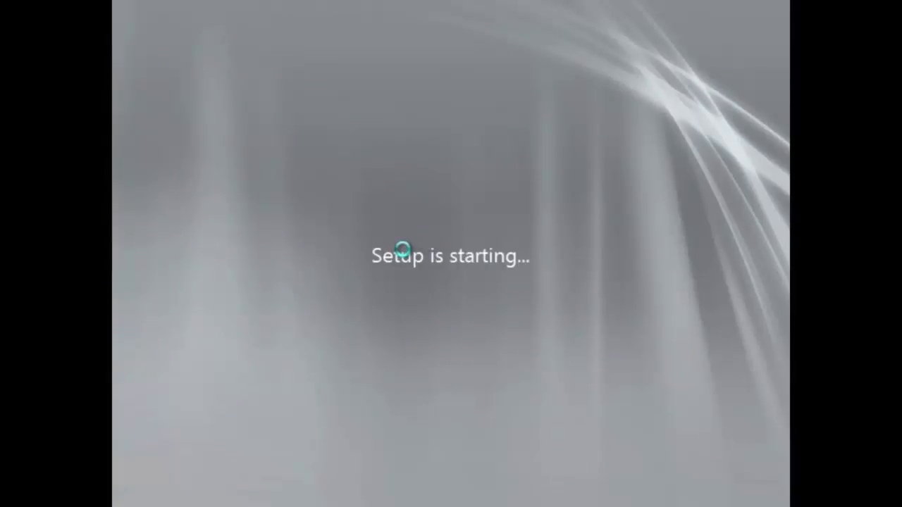